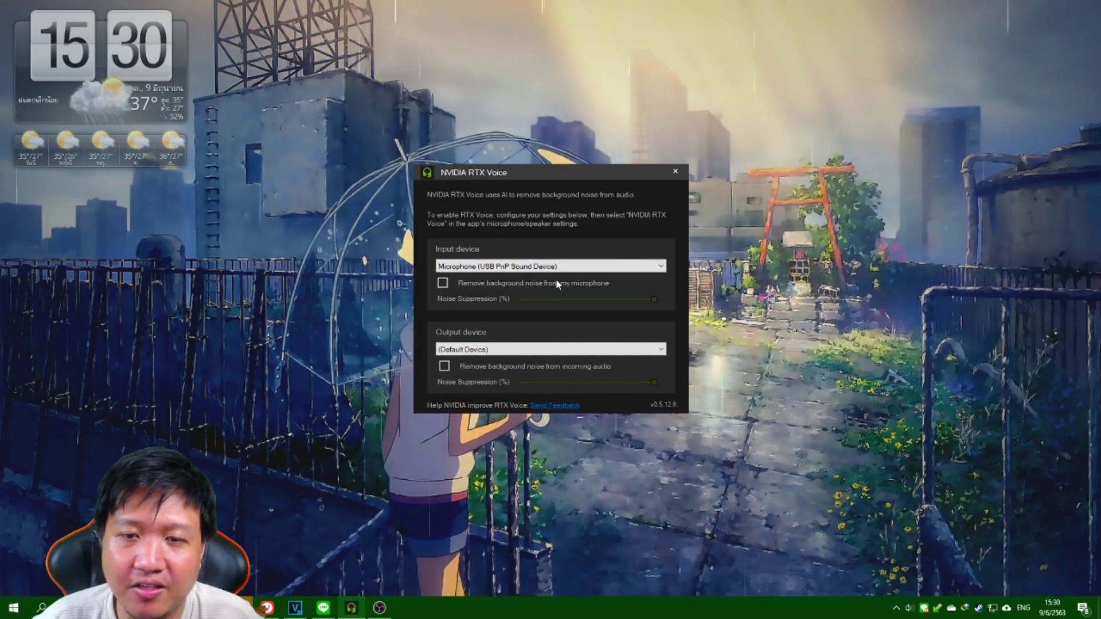
Turn on background noise removal for the Microphone (USB PnP Sound Device) input in NVIDIA RTX Voice
{"action": "left_click", "coordinate": [443, 284]}
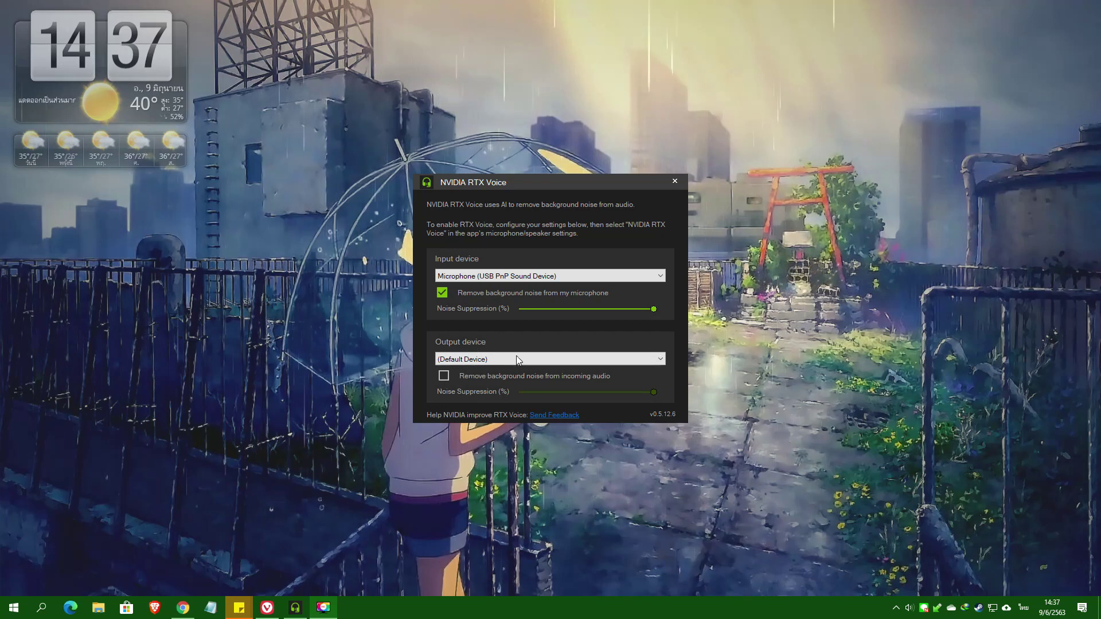
Review the available input devices and output devices without changing either selection
{"action": "left_click", "coordinate": [650, 279]}
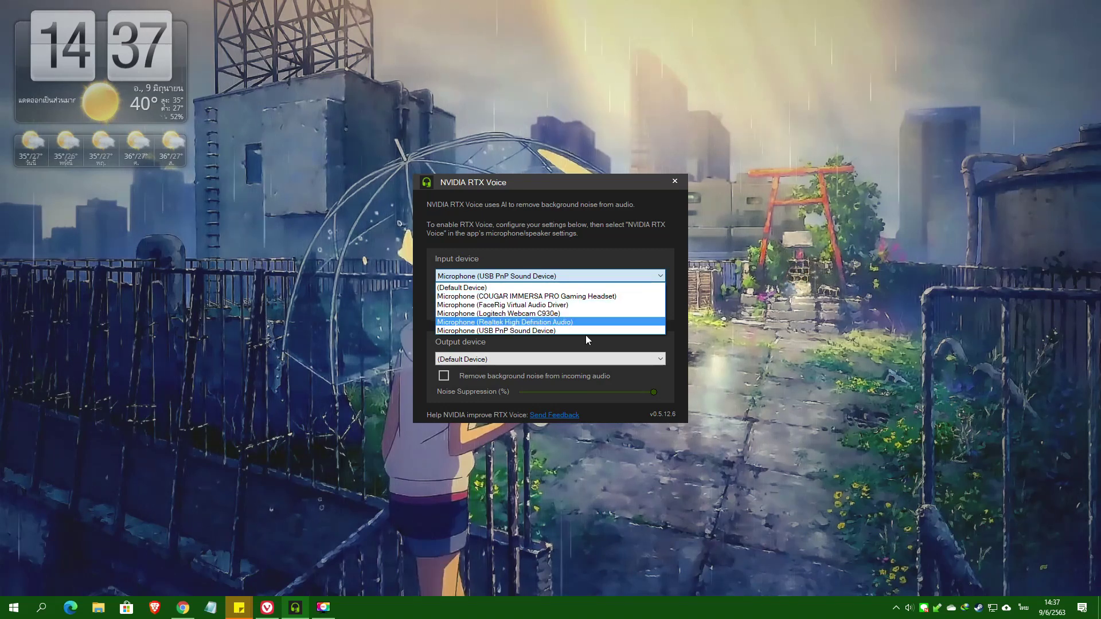
{"action": "left_click", "coordinate": [583, 201]}
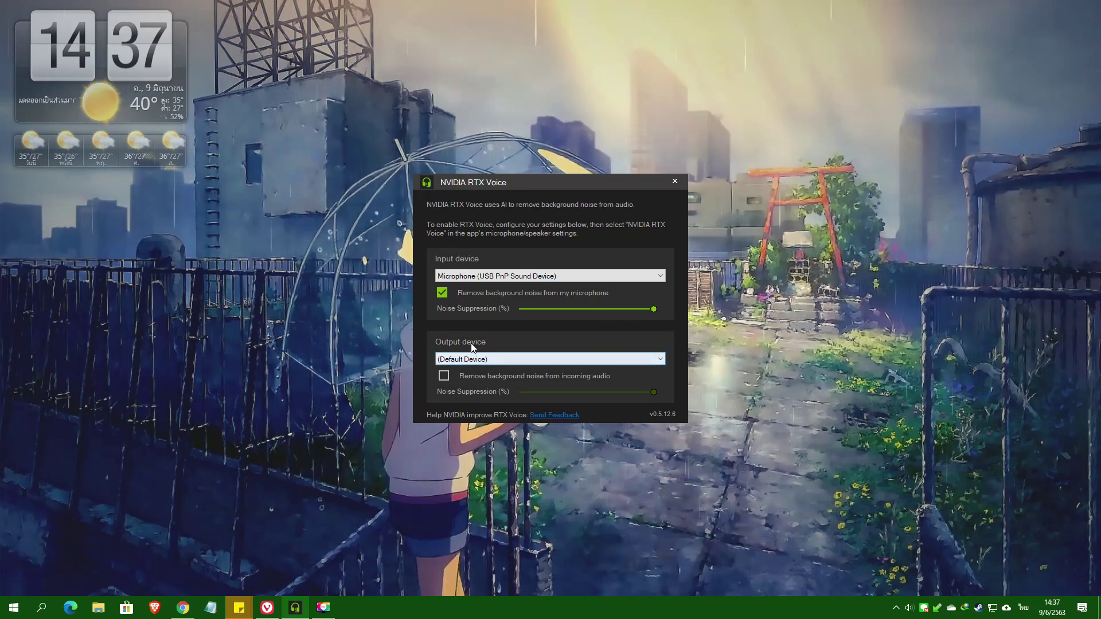
{"action": "left_click", "coordinate": [522, 362]}
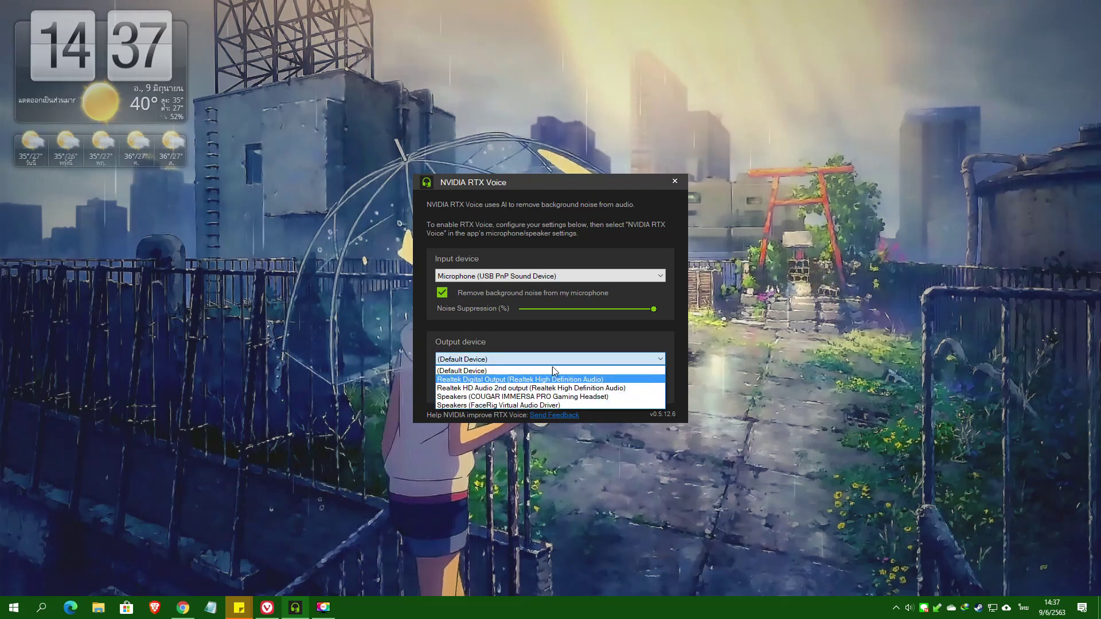
{"action": "left_click", "coordinate": [562, 342]}
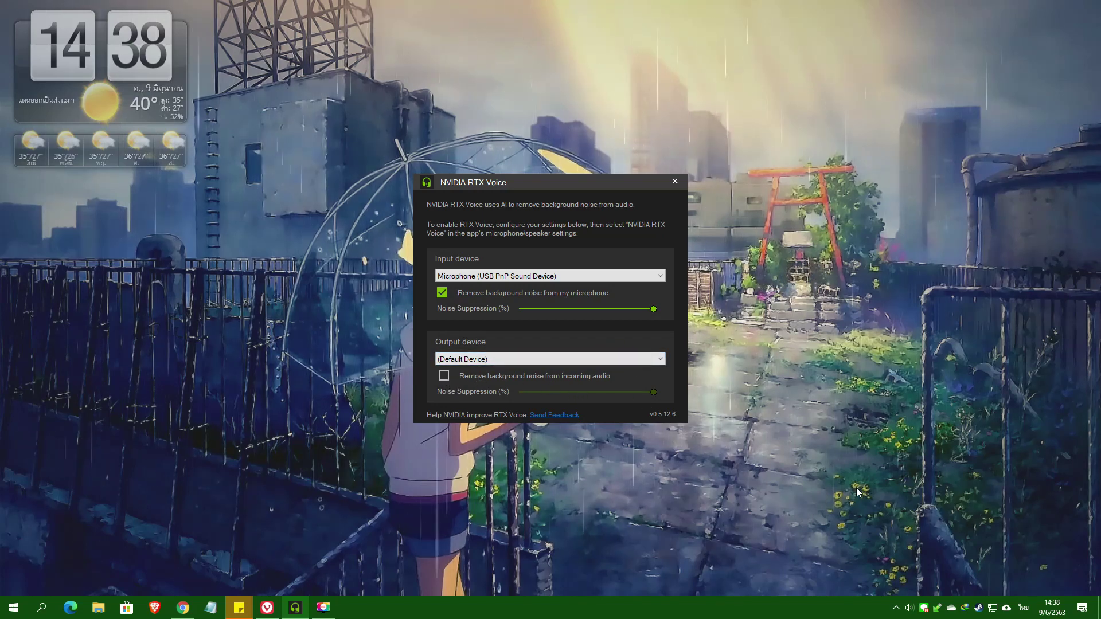
Close the RTX Voice window and reopen it from the hidden notification icons
{"action": "left_click", "coordinate": [674, 181]}
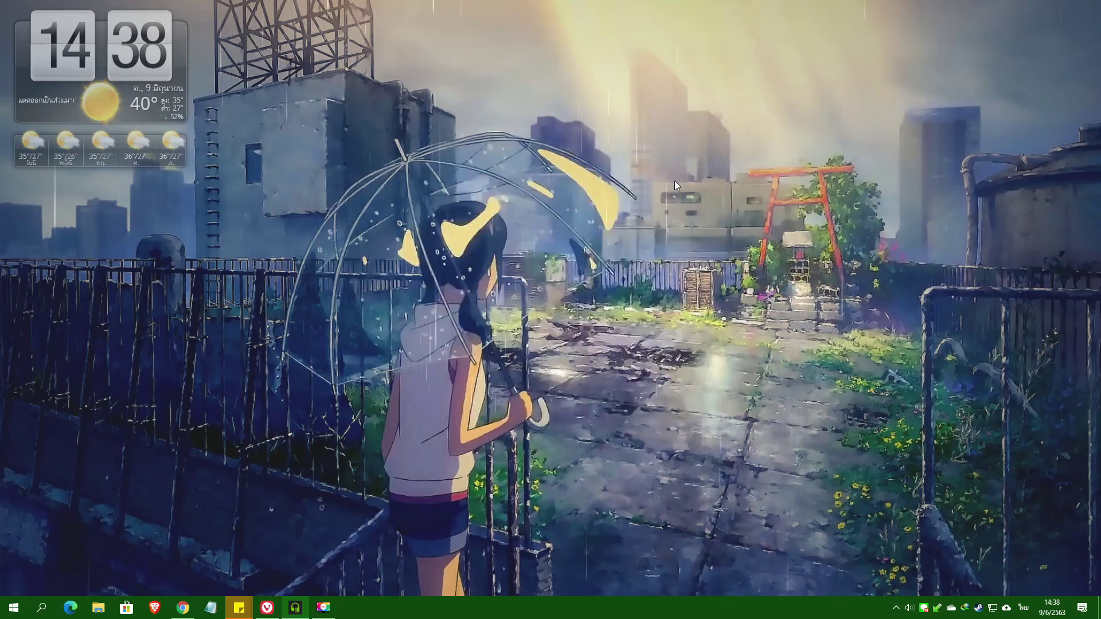
{"action": "left_click", "coordinate": [895, 612]}
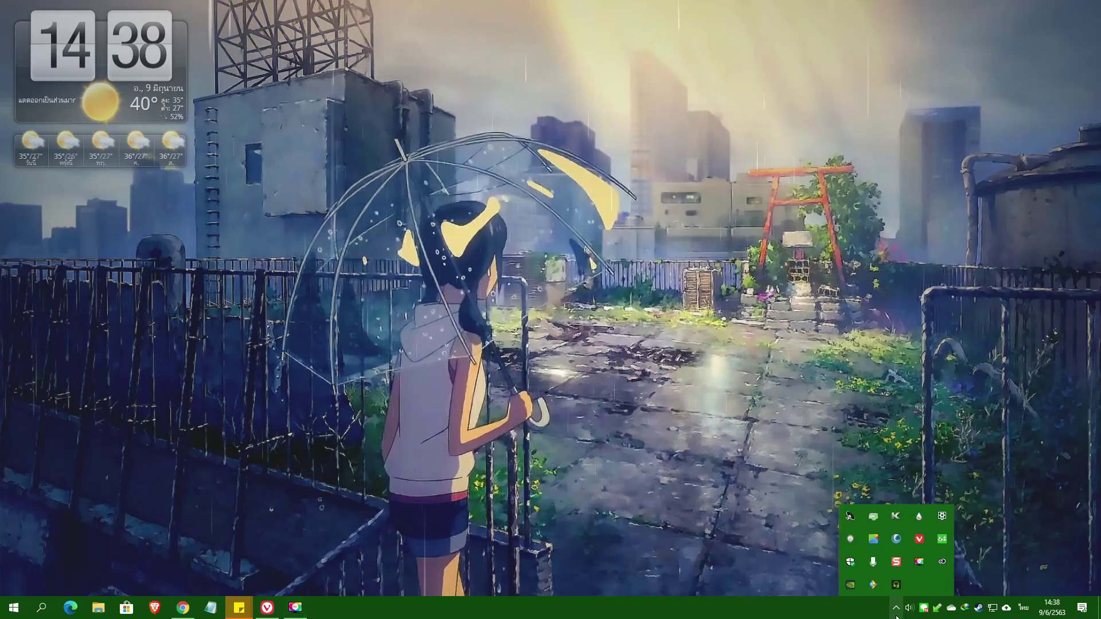
{"action": "left_click", "coordinate": [903, 587]}
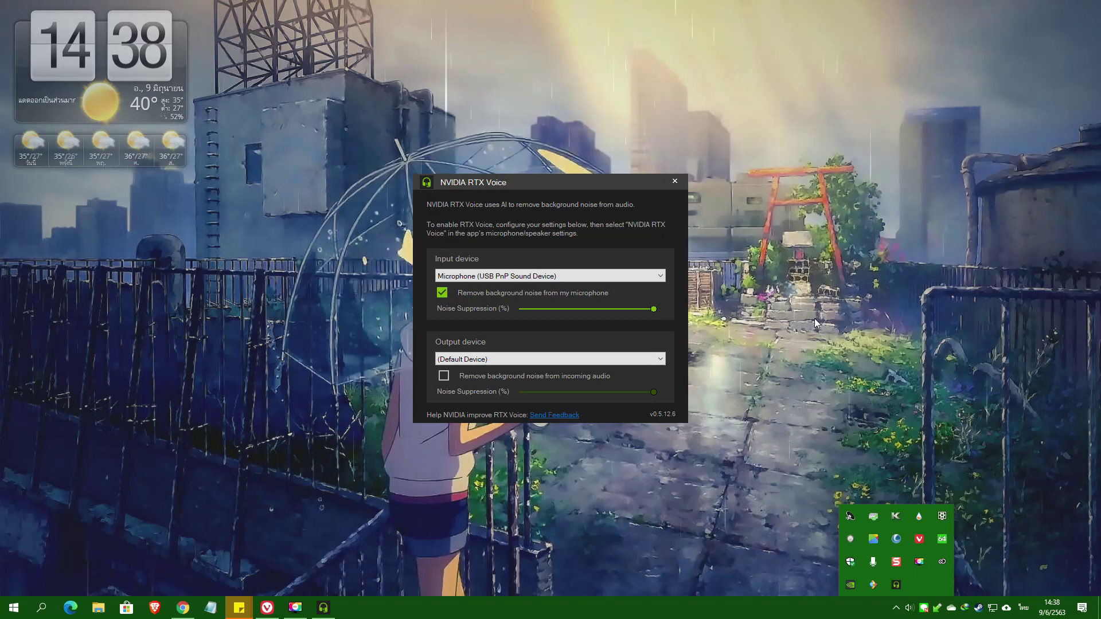
{"action": "left_click", "coordinate": [742, 414]}
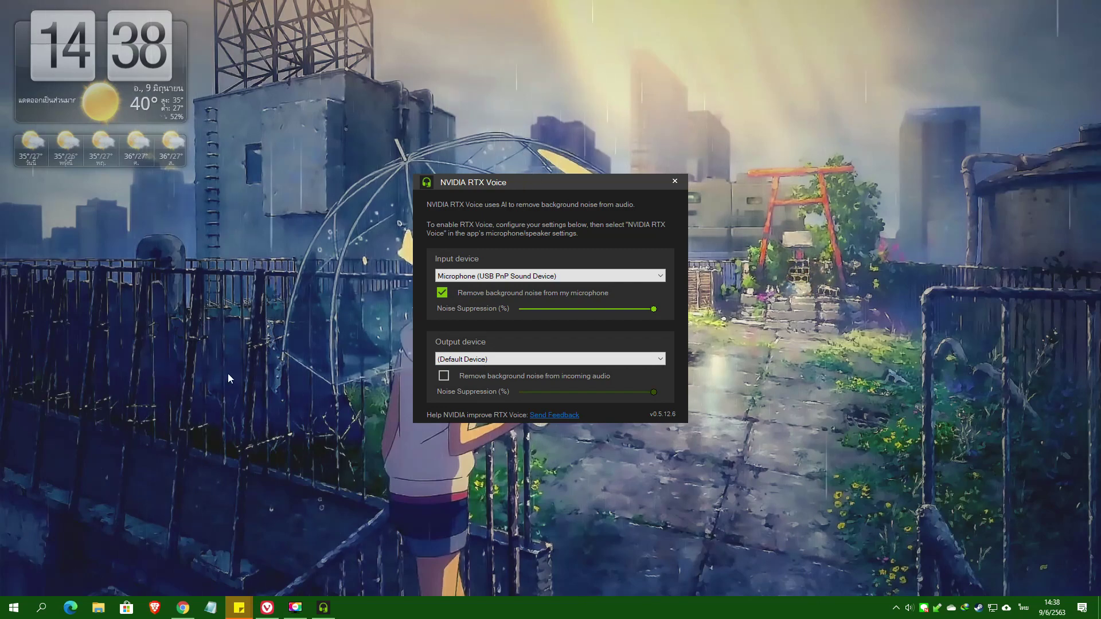
Search Windows for "obs" and launch OBS, bringing its main window into focus
{"action": "key", "text": "super"}
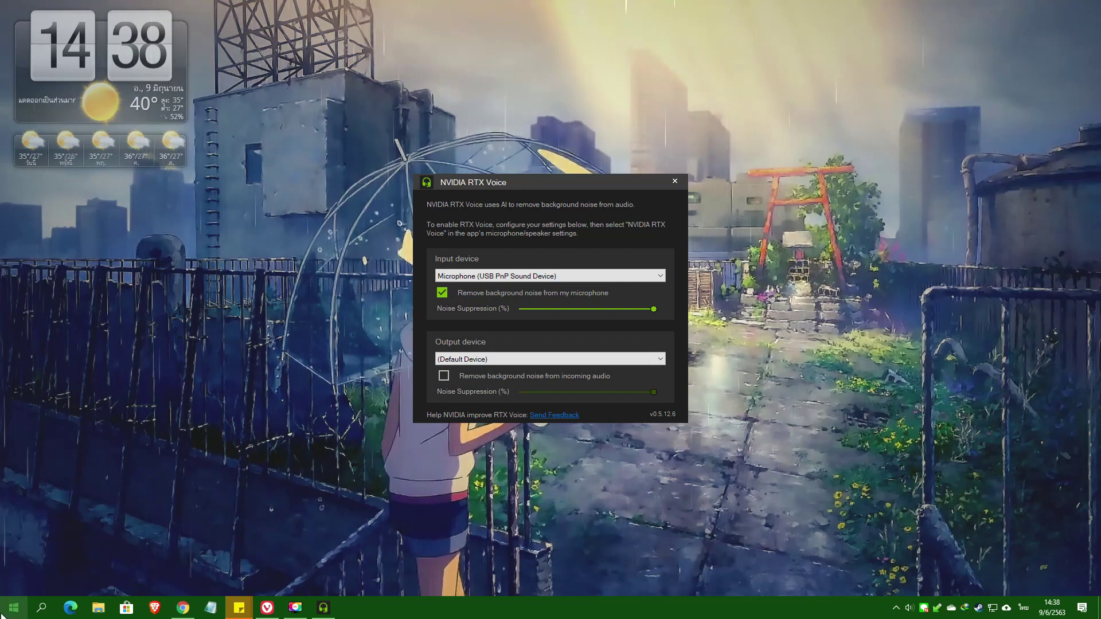
{"action": "key", "text": "super"}
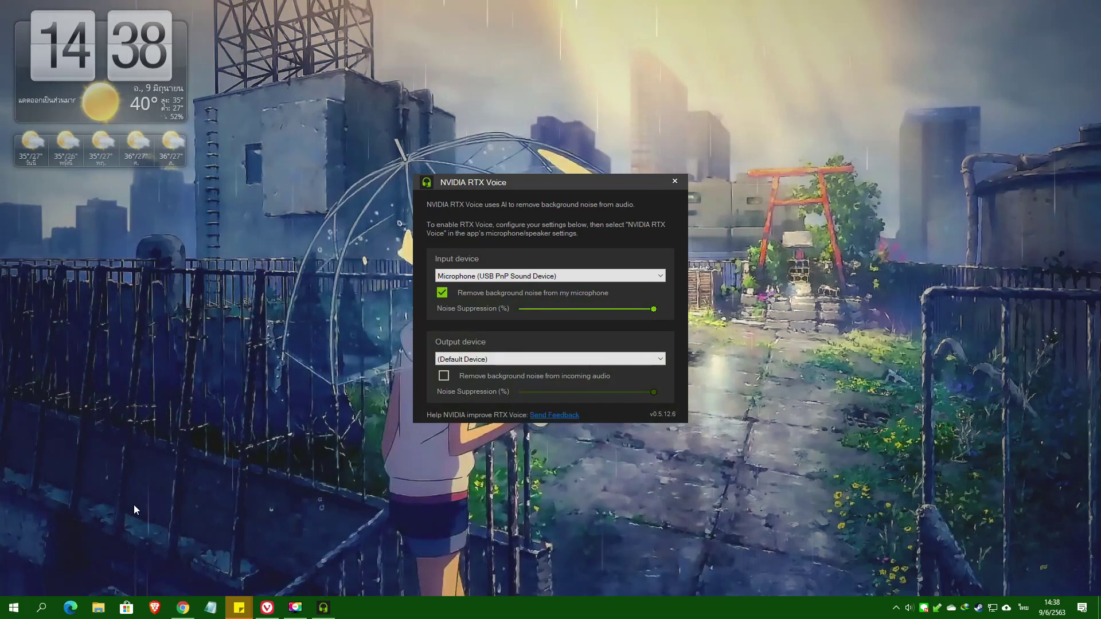
{"action": "key", "text": "super"}
{"action": "type", "text": "นิ"}
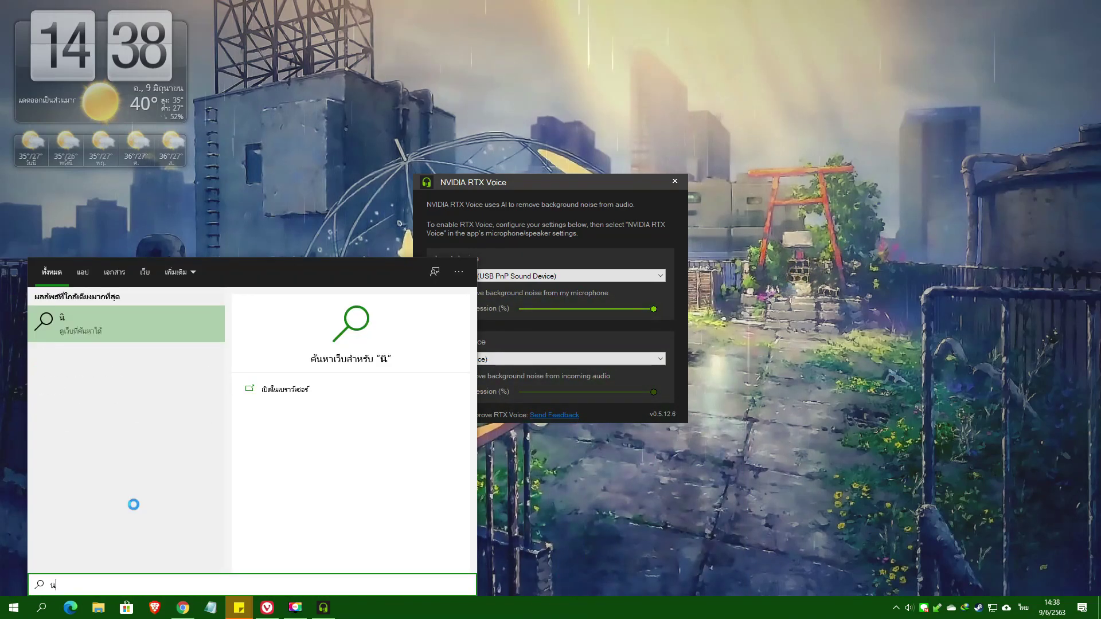
{"action": "key", "text": "BackSpace"}
{"action": "key", "text": "BackSpace"}
{"action": "key", "text": "grave"}
{"action": "type", "text": "obs"}
{"action": "key", "text": "Return"}
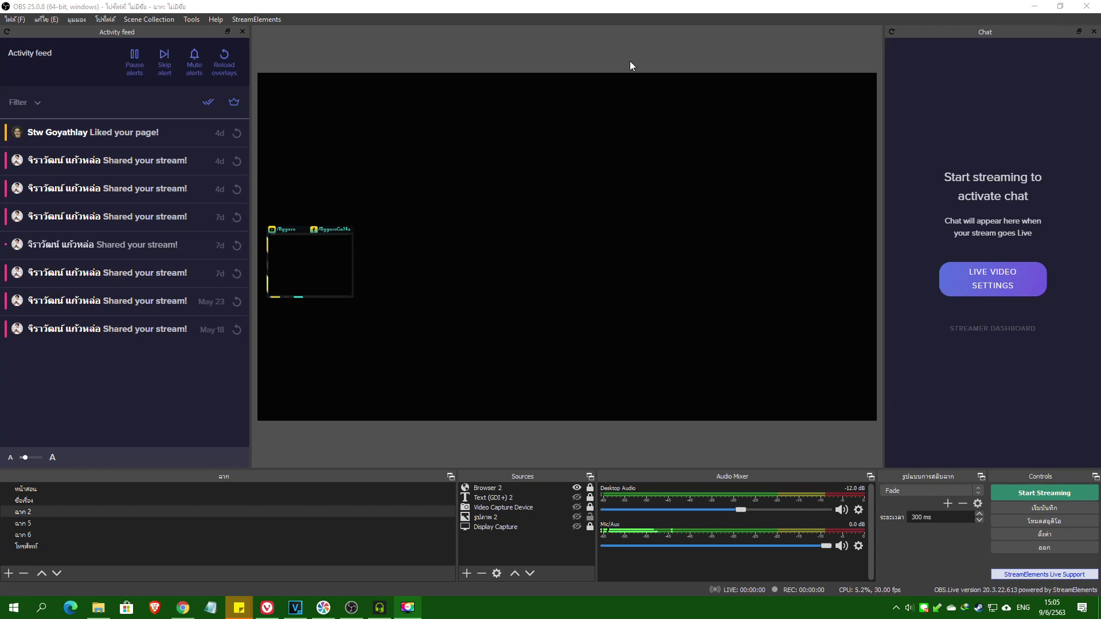
{"action": "left_click", "coordinate": [666, 11]}
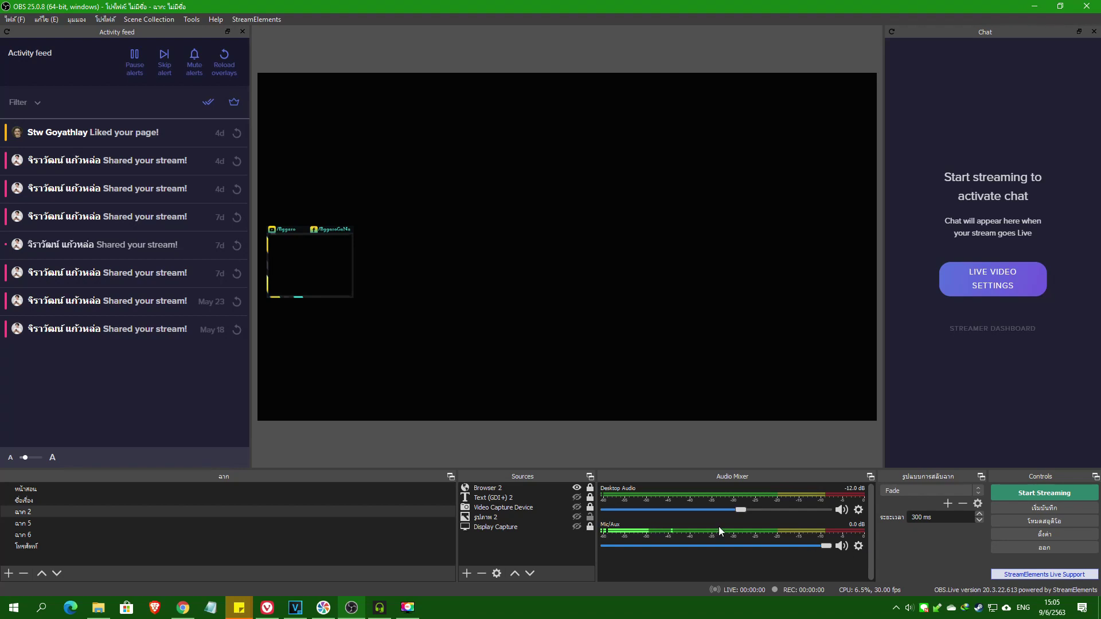
Set the Mic/Aux source's device to Microphone (NVIDIA RTX Voice) in its properties and confirm
{"action": "left_click", "coordinate": [860, 546]}
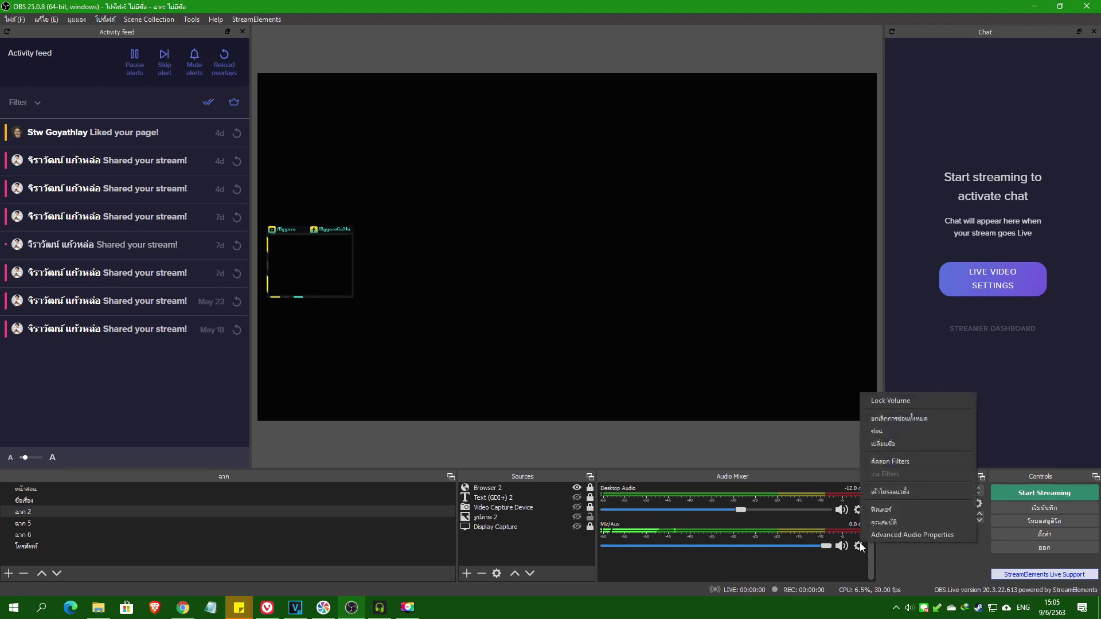
{"action": "left_click", "coordinate": [893, 523]}
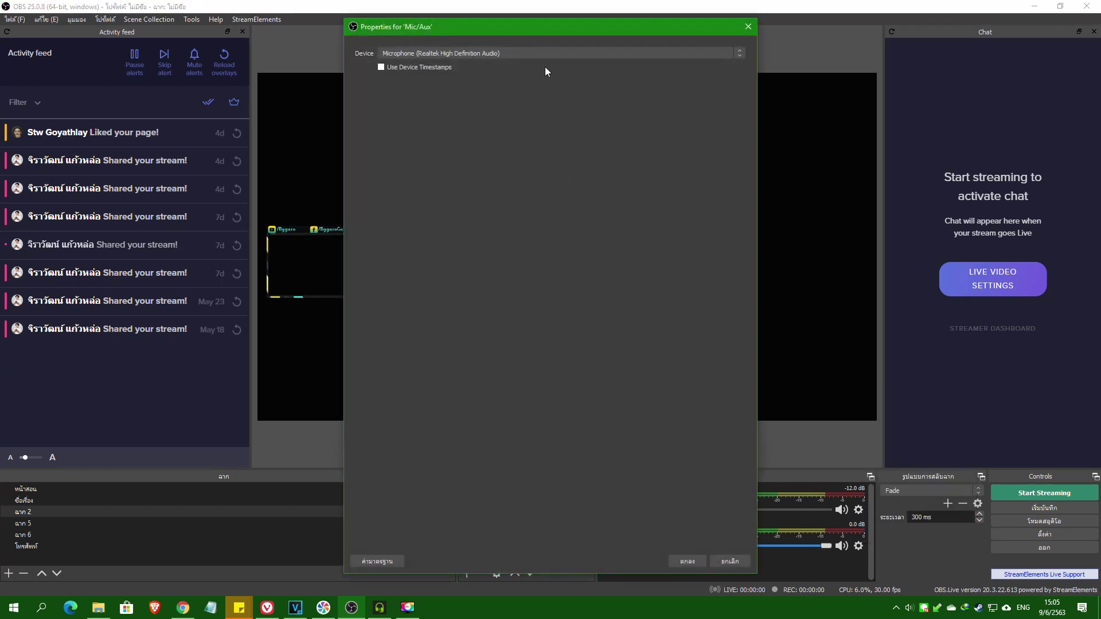
{"action": "left_click", "coordinate": [556, 53]}
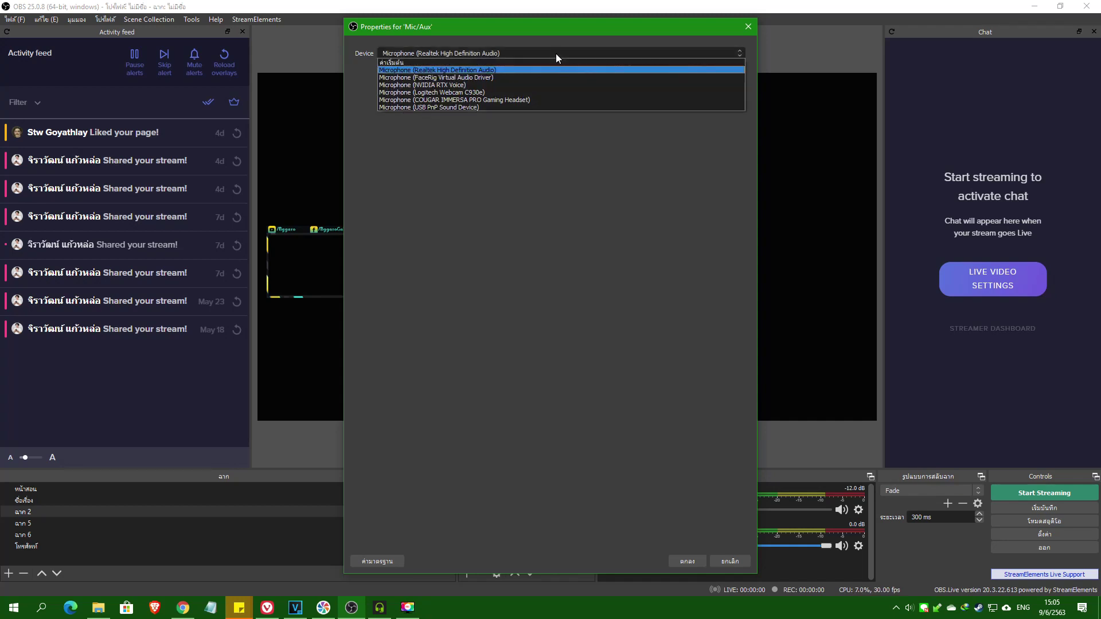
{"action": "left_click", "coordinate": [521, 85]}
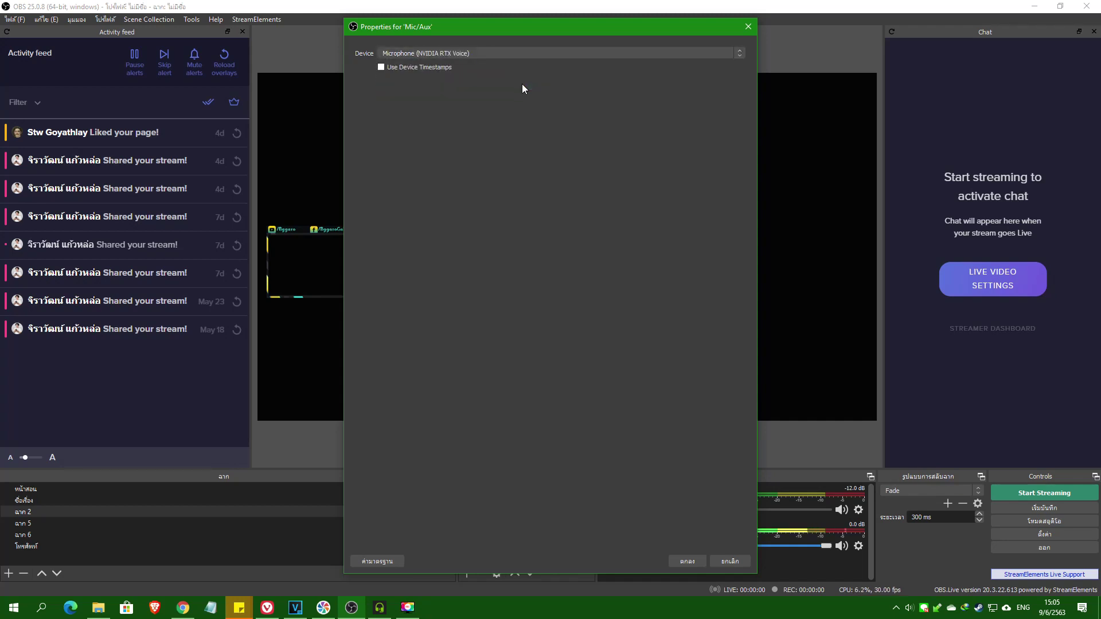
{"action": "left_click", "coordinate": [677, 560]}
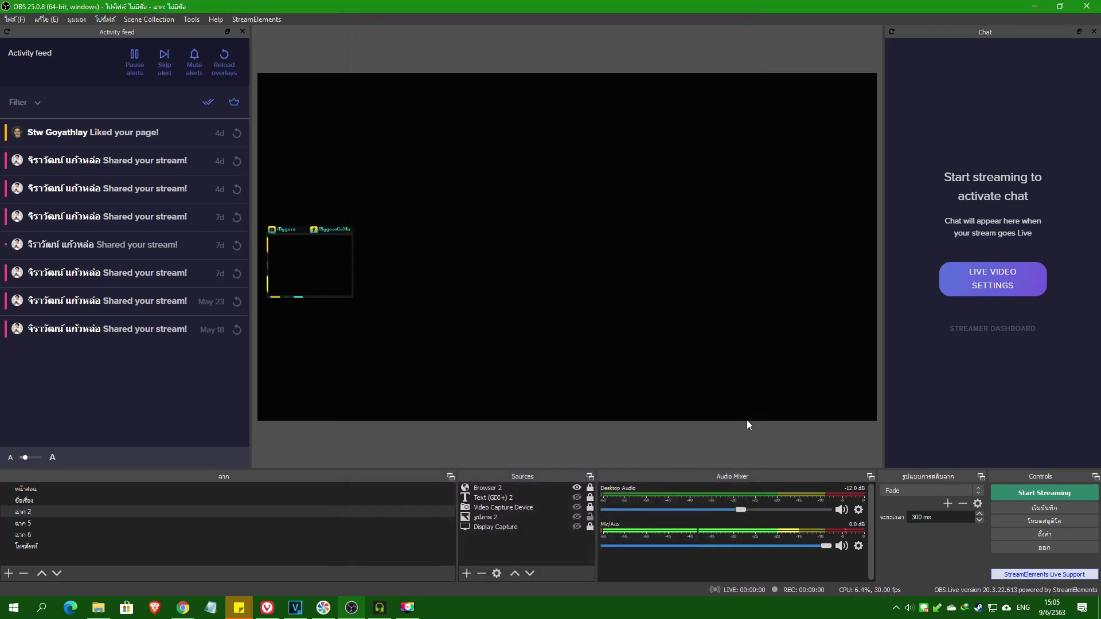
Check the noise removal settings in the RTX Voice window, and return to OBS
{"action": "left_click", "coordinate": [378, 607]}
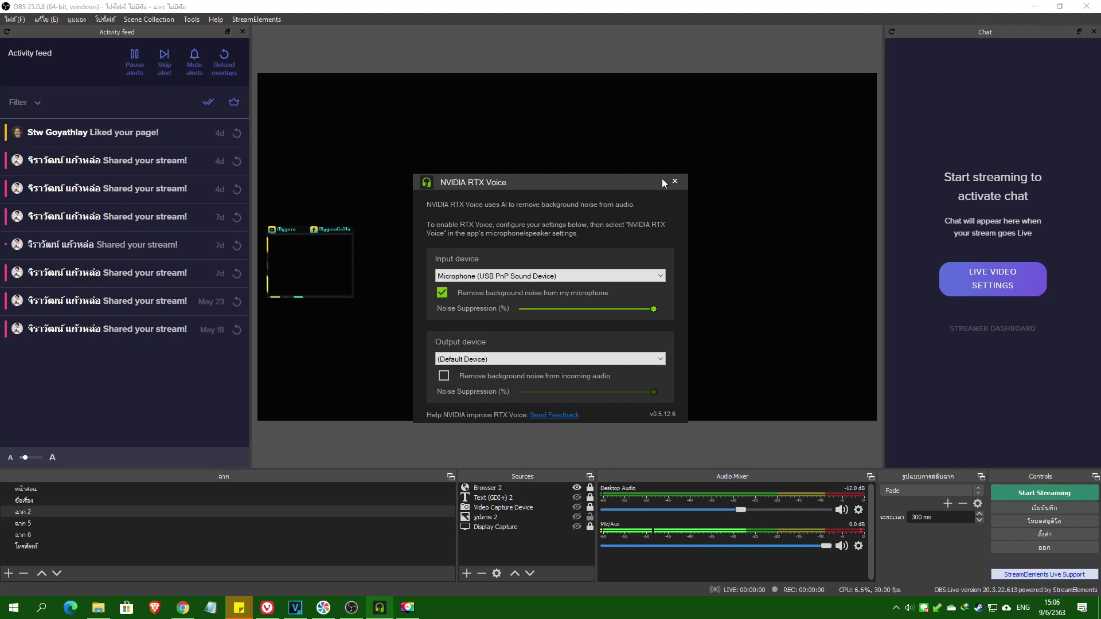
{"action": "left_click", "coordinate": [940, 579]}
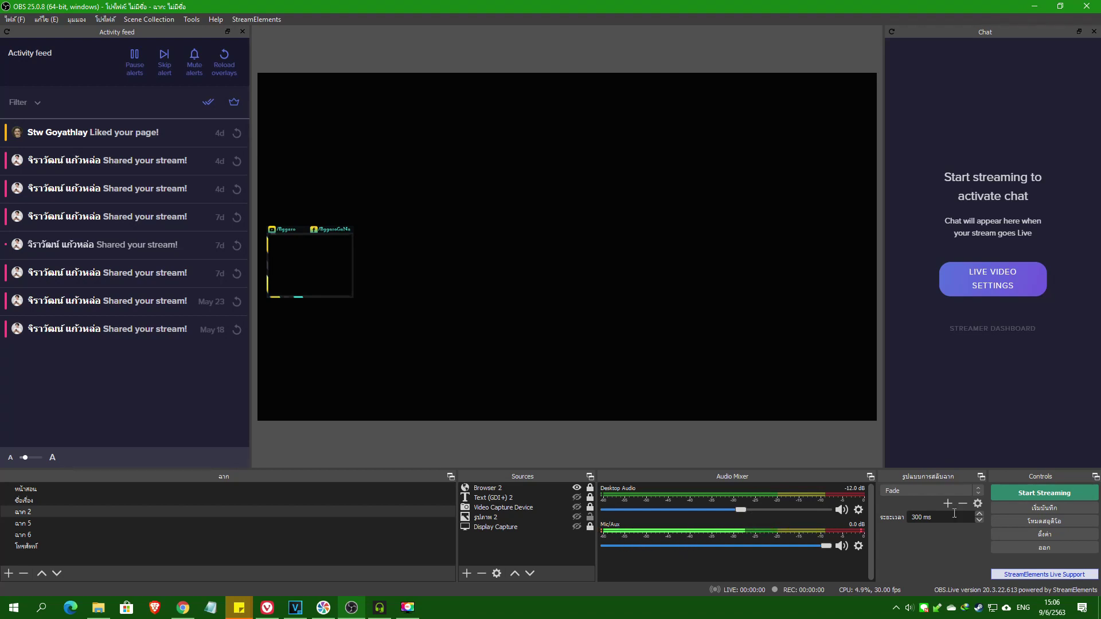
Set the monitoring device to Speakers (NVIDIA RTX Voice) in the OBS audio settings and confirm
{"action": "left_click", "coordinate": [1044, 534]}
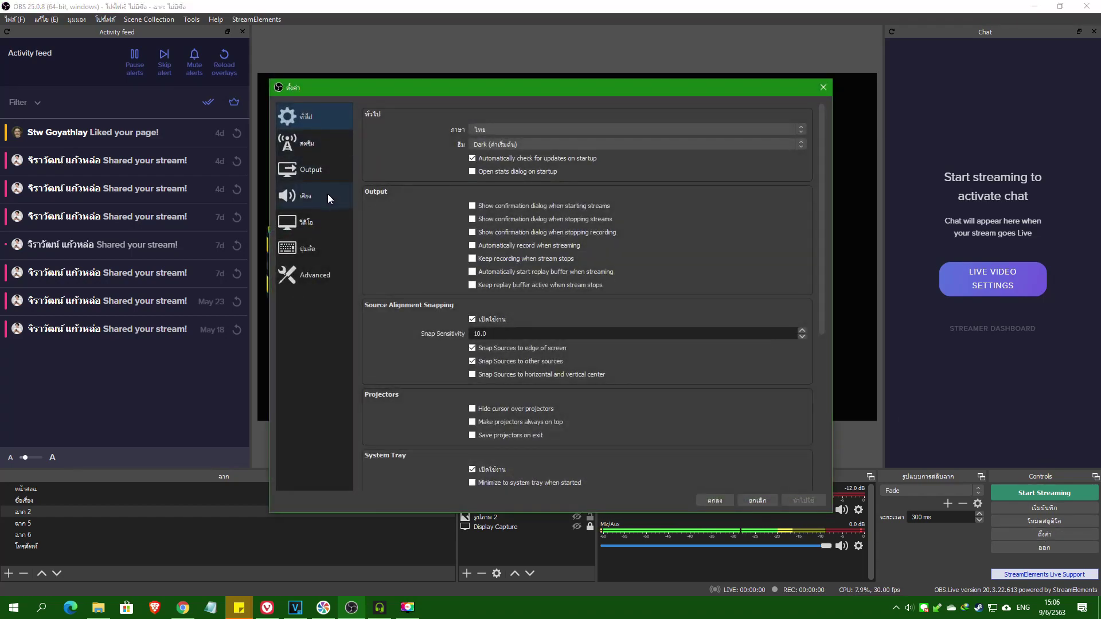
{"action": "left_click", "coordinate": [331, 197]}
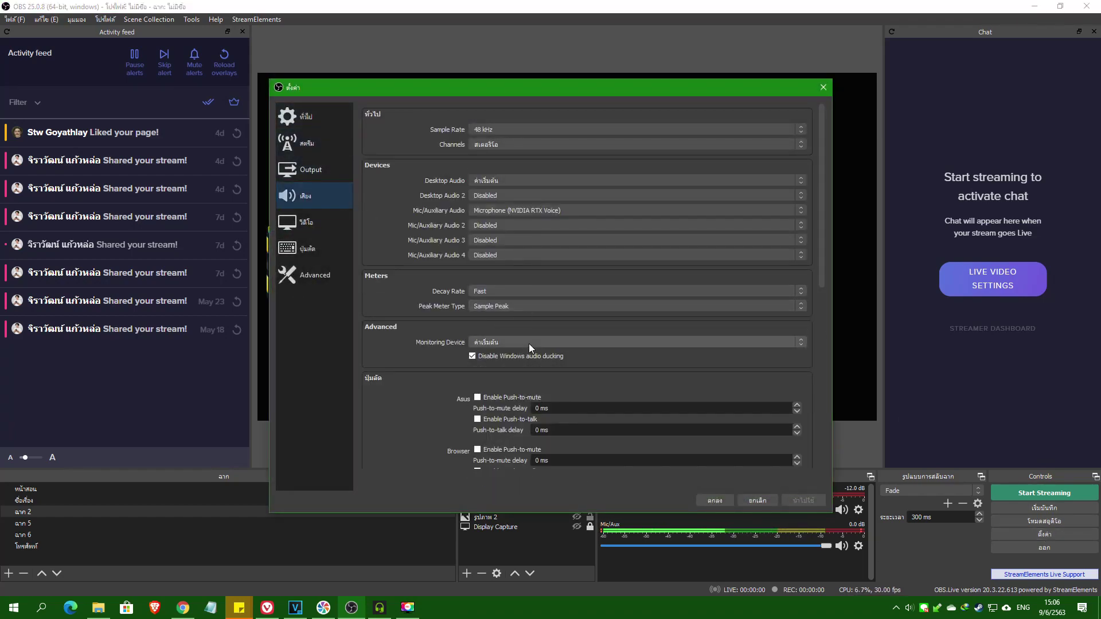
{"action": "left_click", "coordinate": [506, 342]}
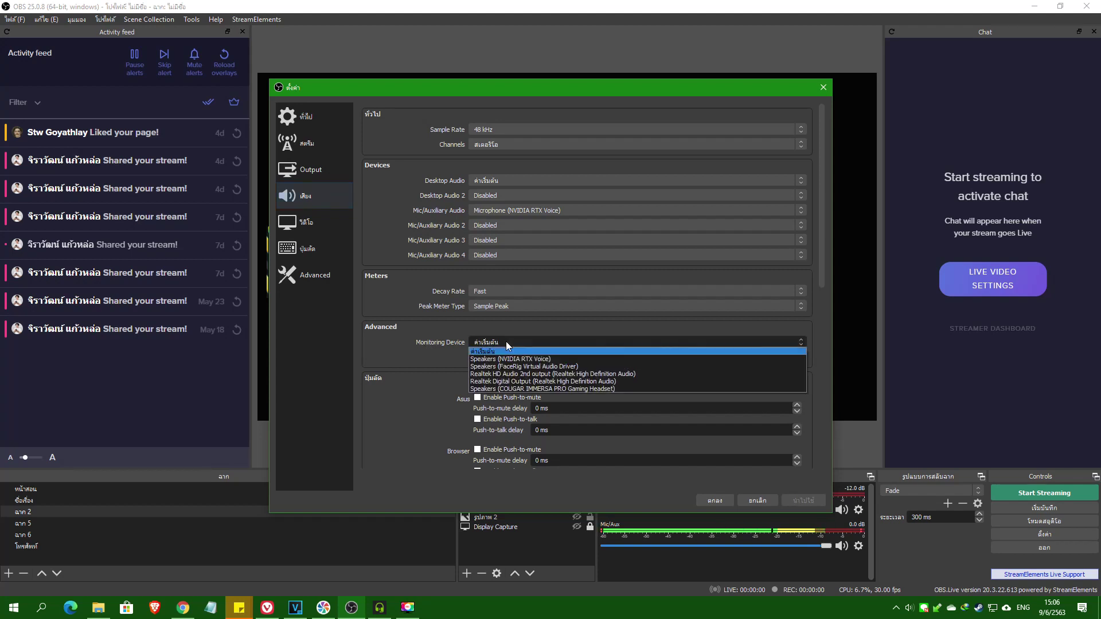
{"action": "left_click", "coordinate": [538, 358]}
{"action": "left_click", "coordinate": [731, 500]}
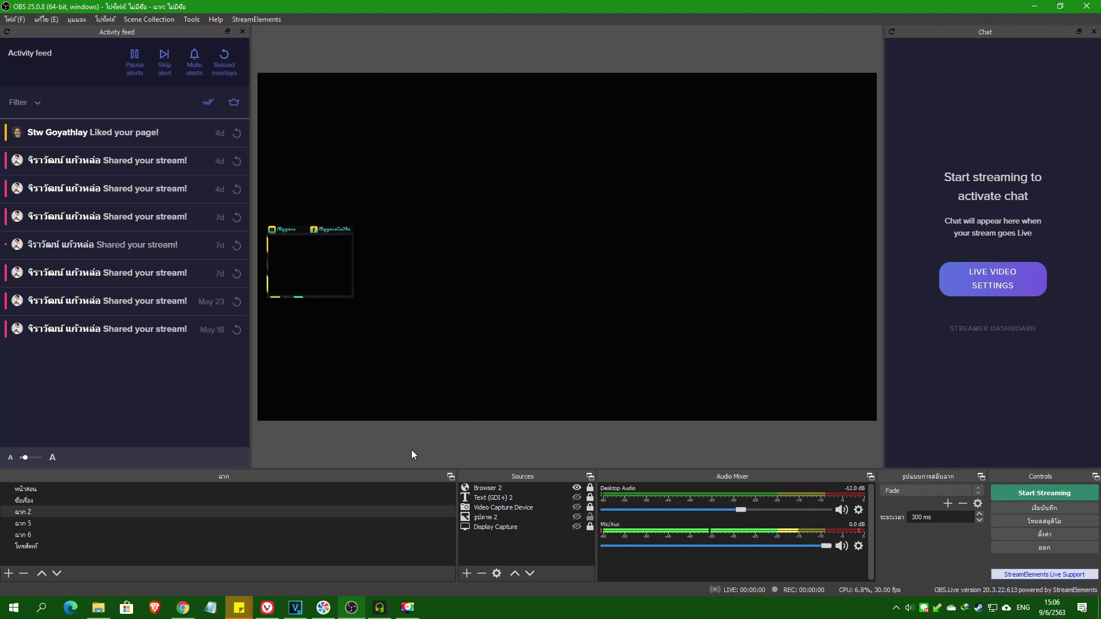
Switch to the NVIDIA RTX Voice window
{"action": "left_click", "coordinate": [377, 609]}
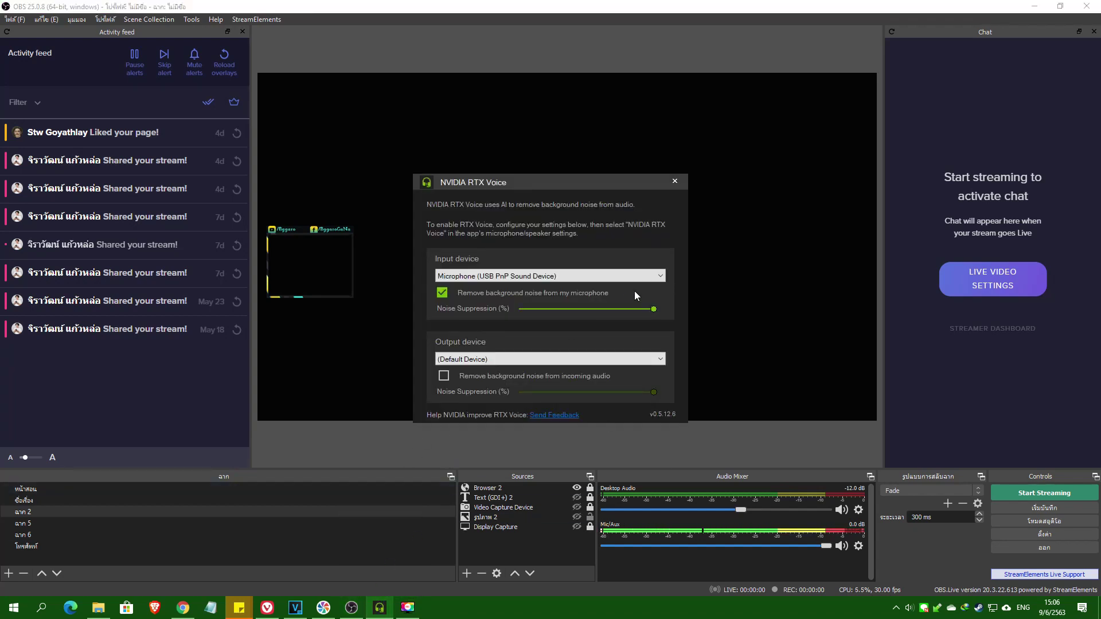